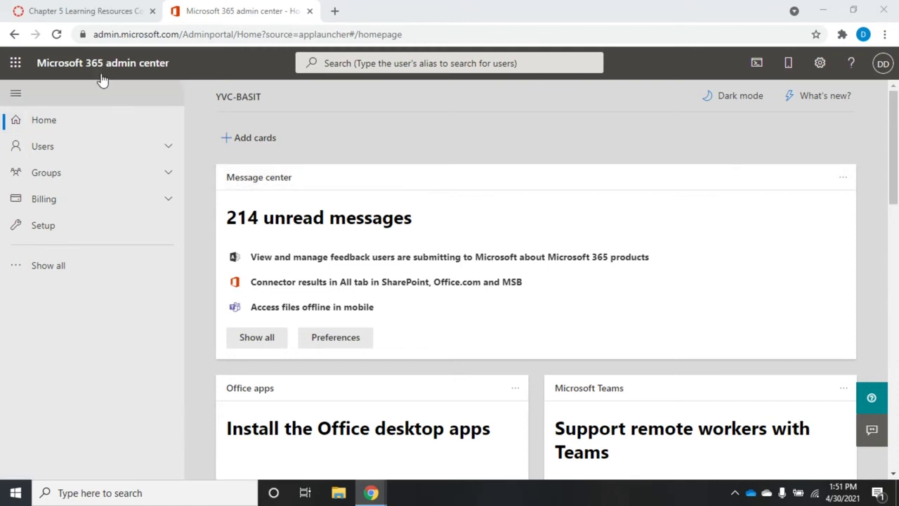
Expand the full admin navigation and open the SharePoint admin center from Admin centers
{"action": "left_click", "coordinate": [16, 64]}
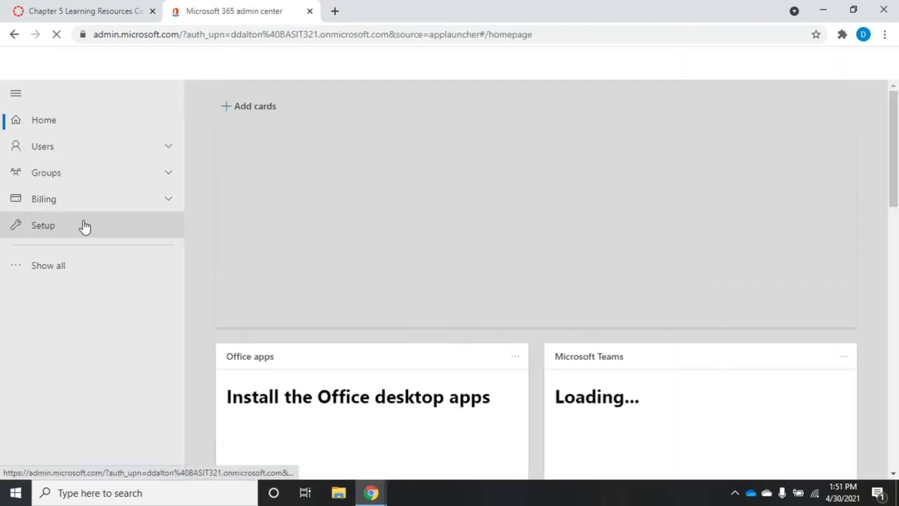
{"action": "left_click", "coordinate": [41, 278]}
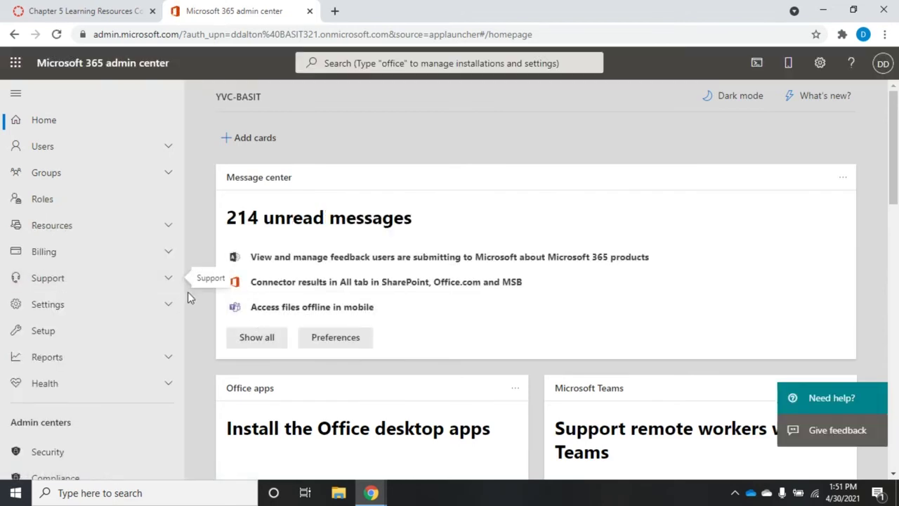
{"action": "left_click", "coordinate": [189, 474]}
{"action": "left_click", "coordinate": [189, 474]}
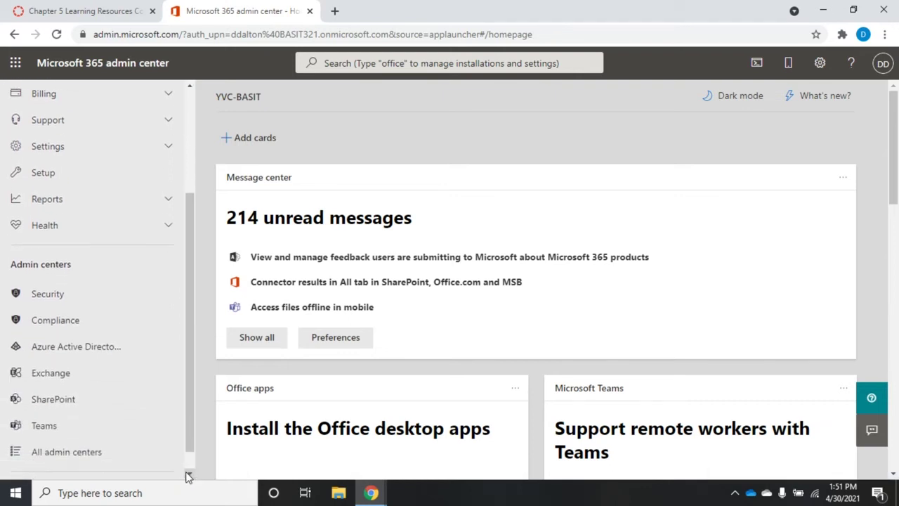
{"action": "left_click", "coordinate": [189, 474]}
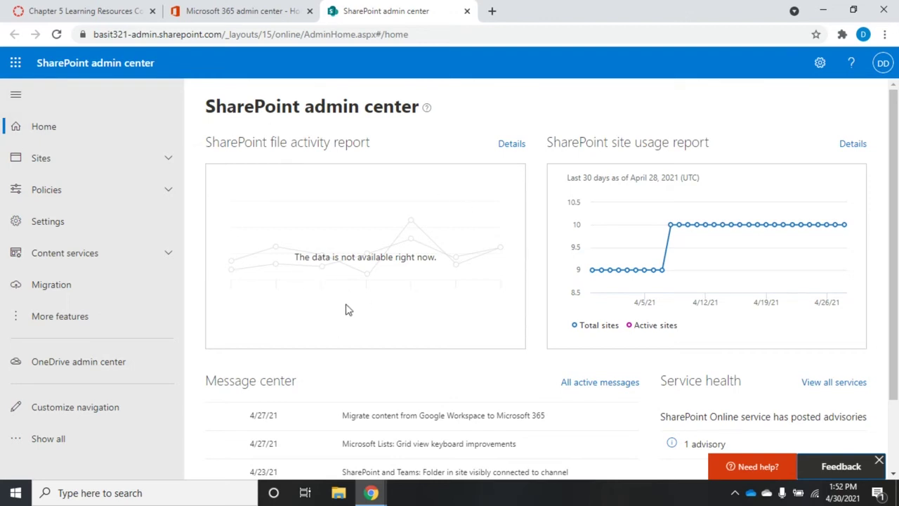
Scroll through the admin center home's file activity and site usage report charts
{"action": "mouse_move", "coordinate": [687, 236]}
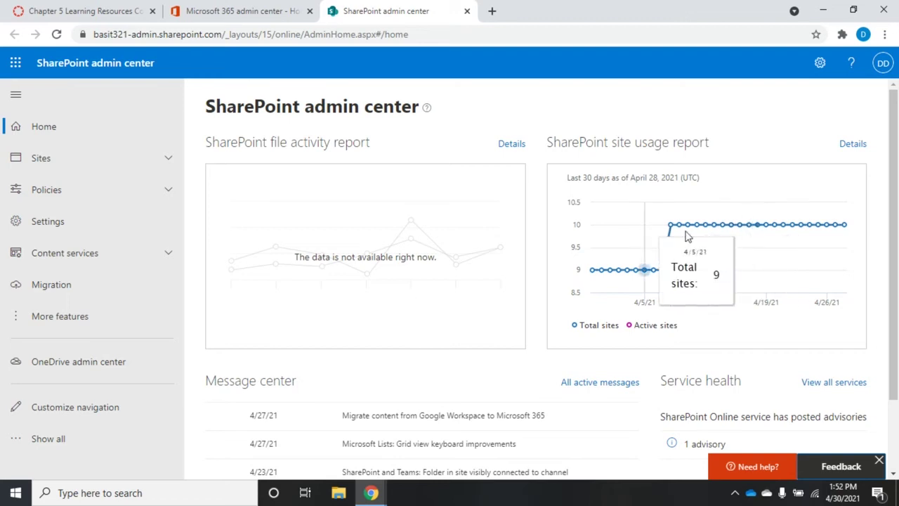
{"action": "left_click_drag", "start_coordinate": [896, 232], "coordinate": [896, 283]}
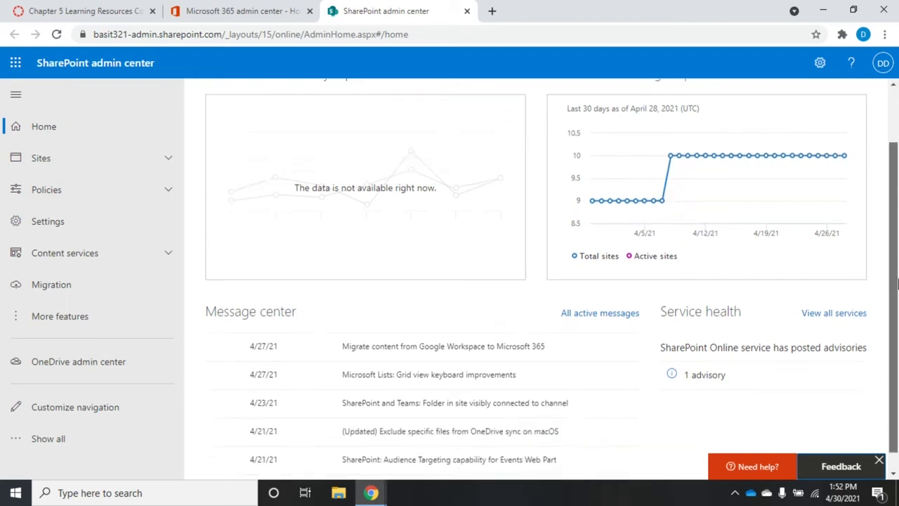
{"action": "scroll", "coordinate": [895, 283], "scroll_direction": "up", "scroll_amount": 3}
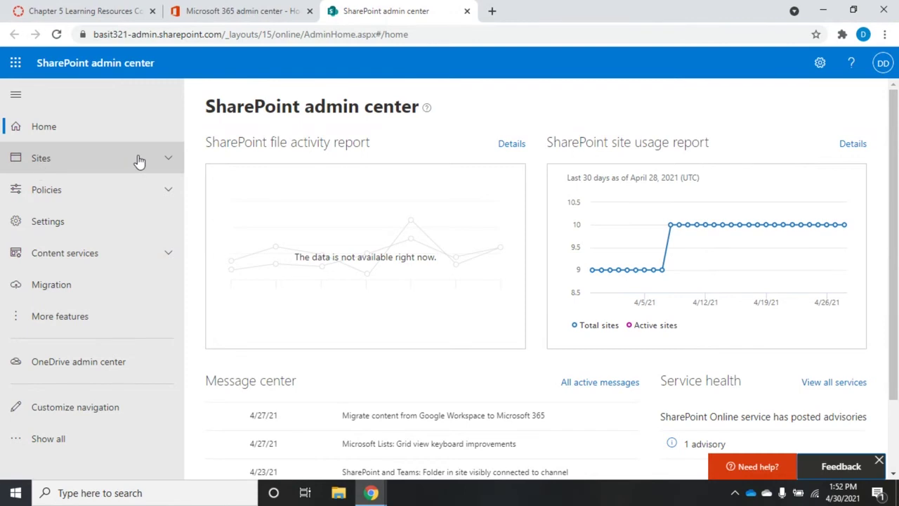
Go to Sites > Active sites and open the Sales site's details panel
{"action": "left_click", "coordinate": [168, 158]}
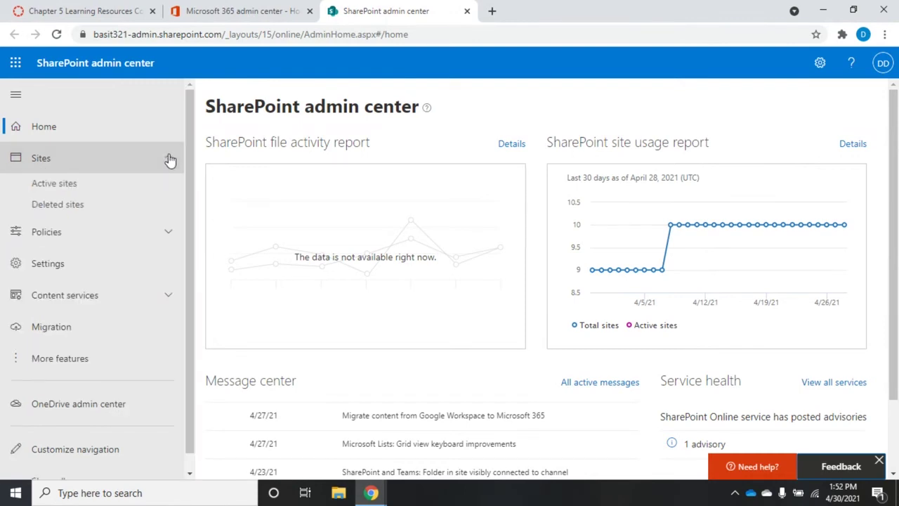
{"action": "left_click", "coordinate": [53, 187]}
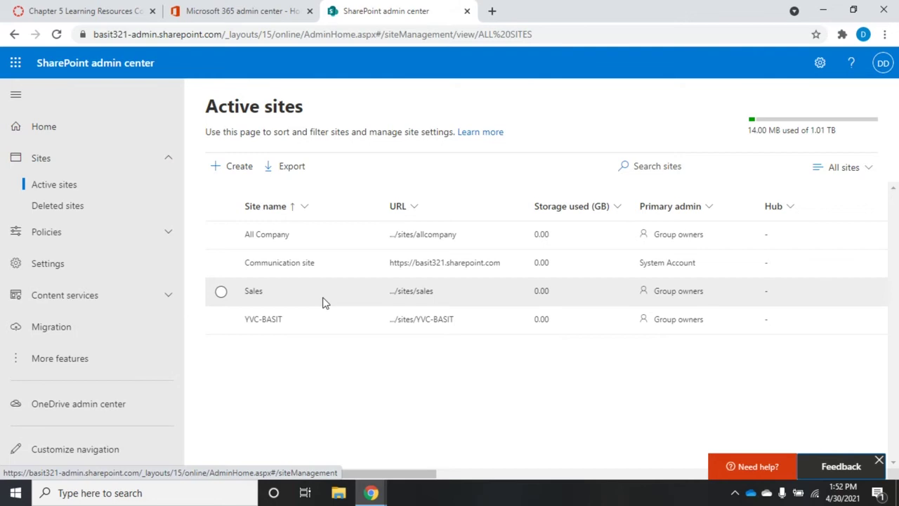
{"action": "left_click", "coordinate": [254, 292]}
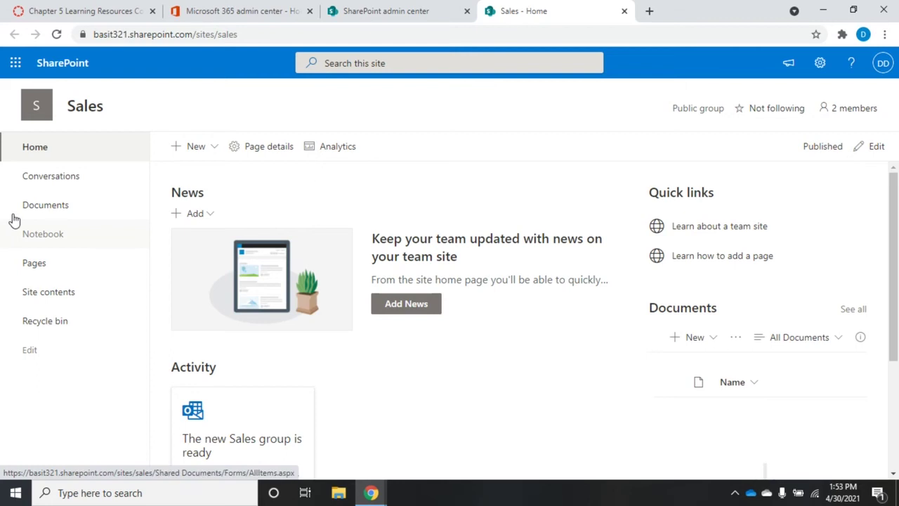
Open the Sales group's conversations from the team site
{"action": "left_click", "coordinate": [44, 178]}
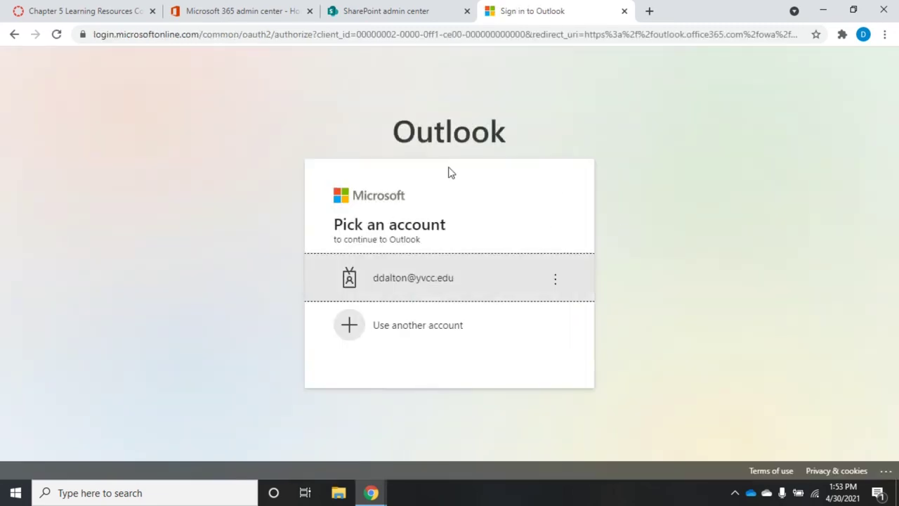
Sign in to Outlook with another work account's e-mail and password, declining to stay signed in
{"action": "left_click", "coordinate": [404, 335]}
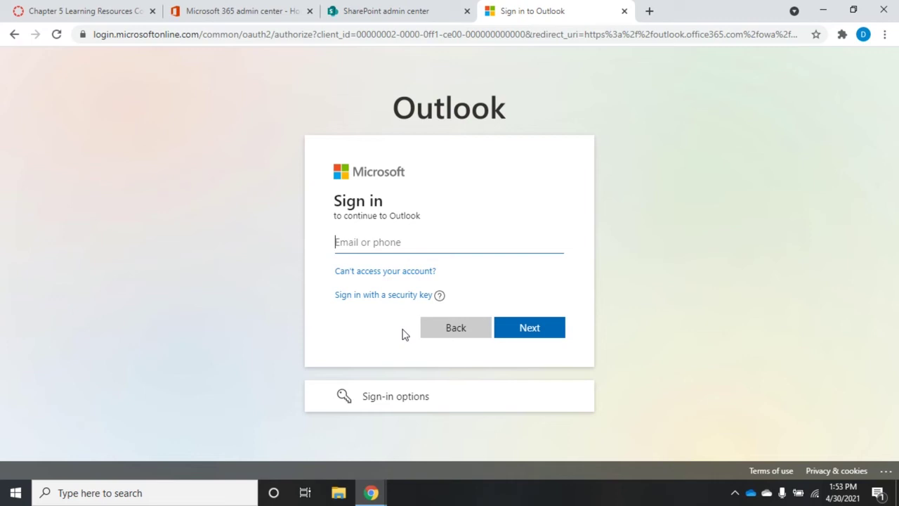
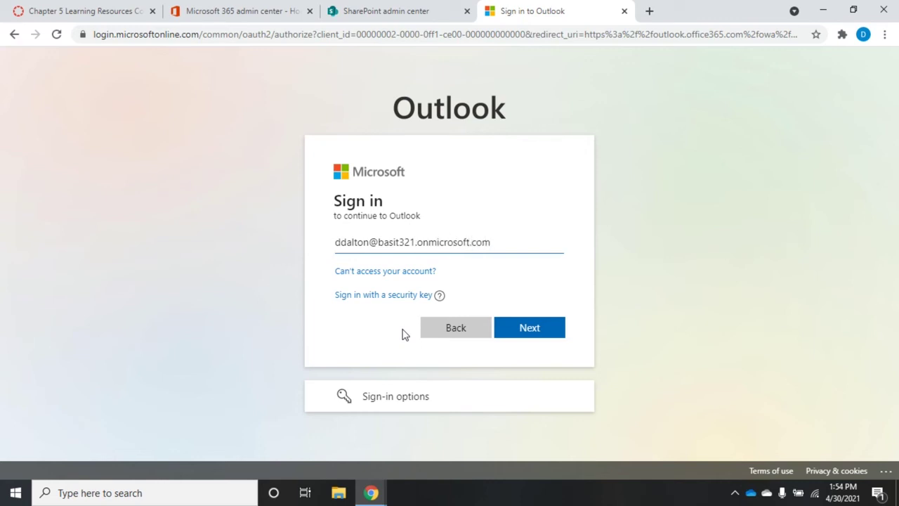
{"action": "left_click", "coordinate": [514, 327]}
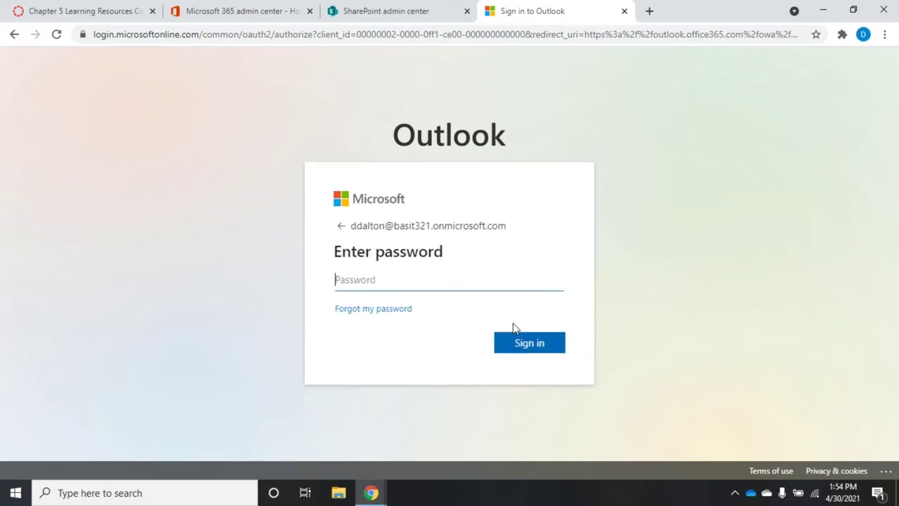
{"action": "type", "text": "••"}
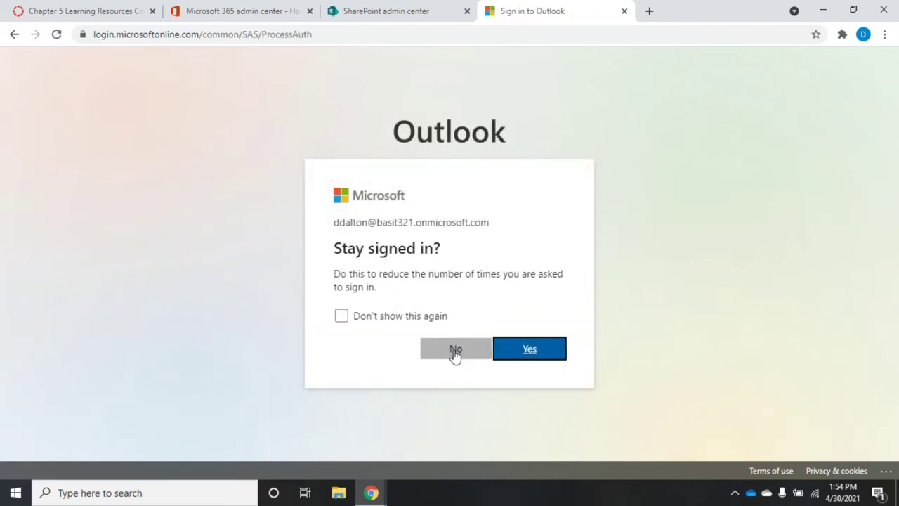
{"action": "left_click", "coordinate": [454, 349]}
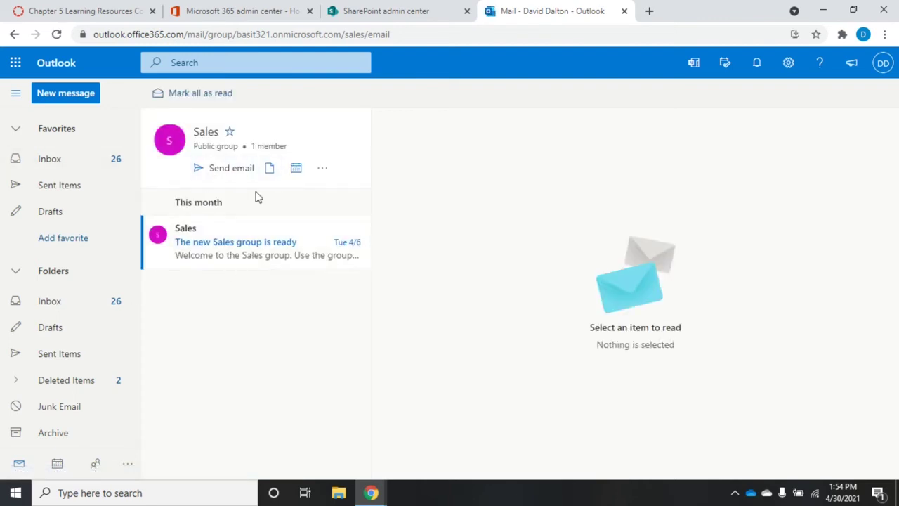
Read 'The new Sales group is ready' message, close Outlook, and reopen the Sales site
{"action": "left_click", "coordinate": [237, 239]}
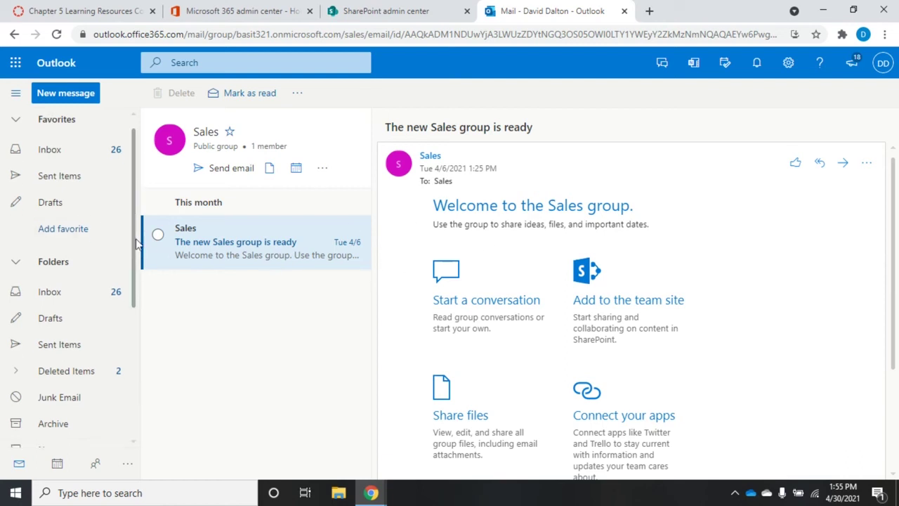
{"action": "left_click_drag", "start_coordinate": [134, 225], "coordinate": [145, 365]}
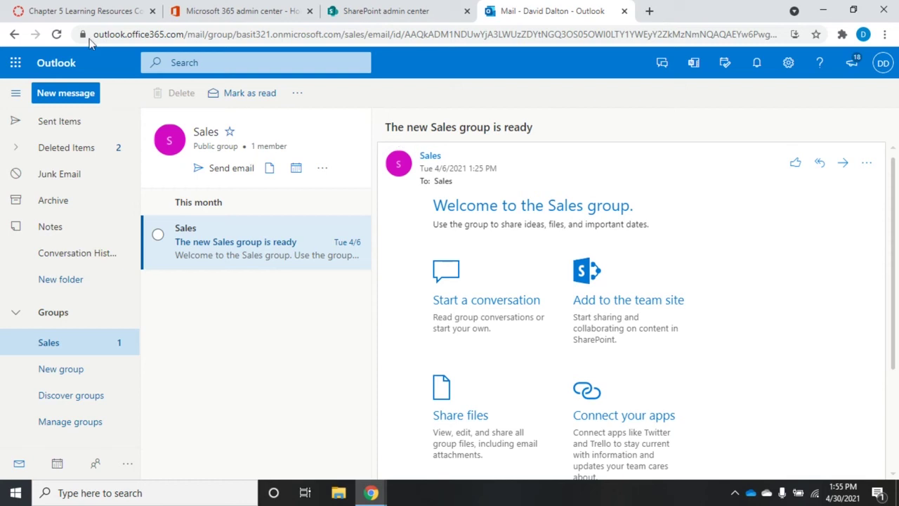
{"action": "left_click", "coordinate": [624, 11]}
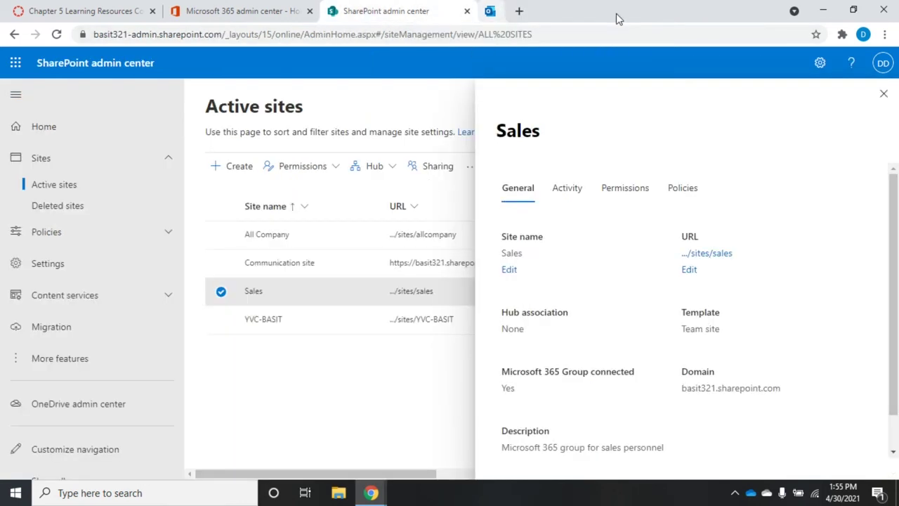
{"action": "left_click", "coordinate": [723, 254]}
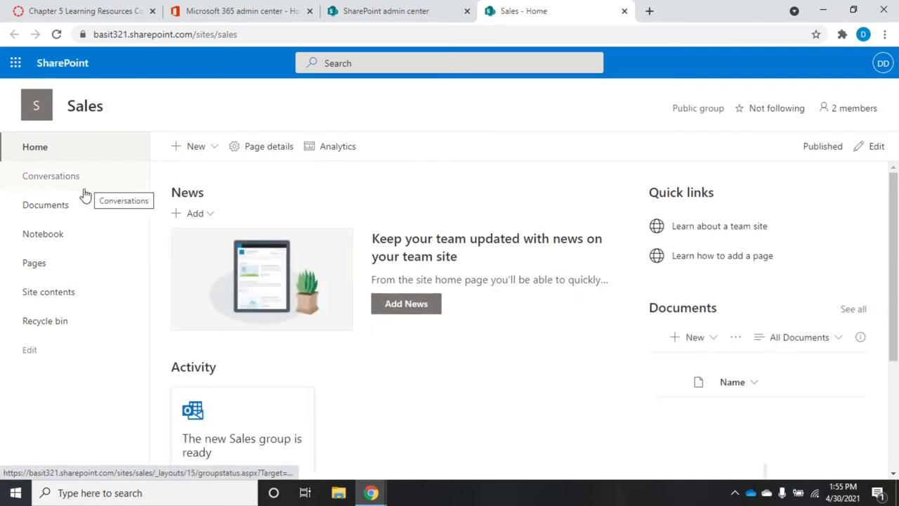
Check the Sales site's empty Documents library, then open its shared Notebook
{"action": "left_click", "coordinate": [61, 211]}
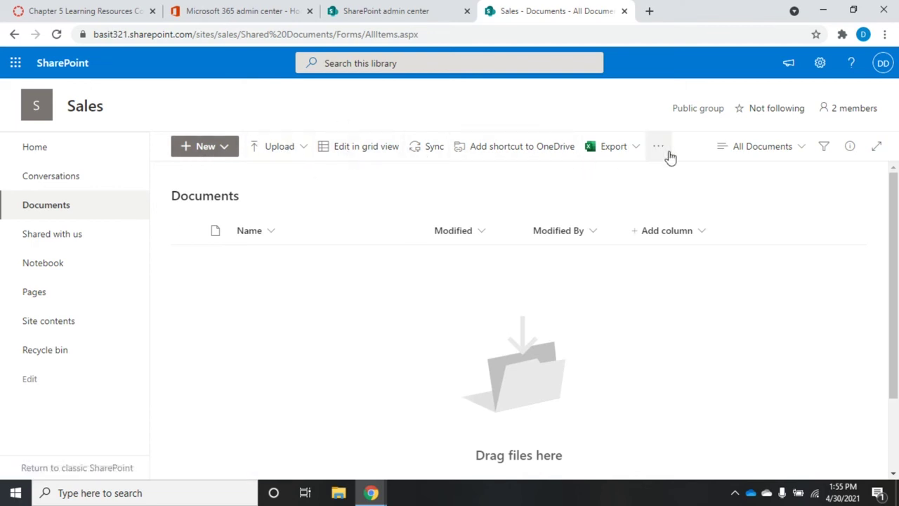
{"action": "left_click", "coordinate": [59, 272]}
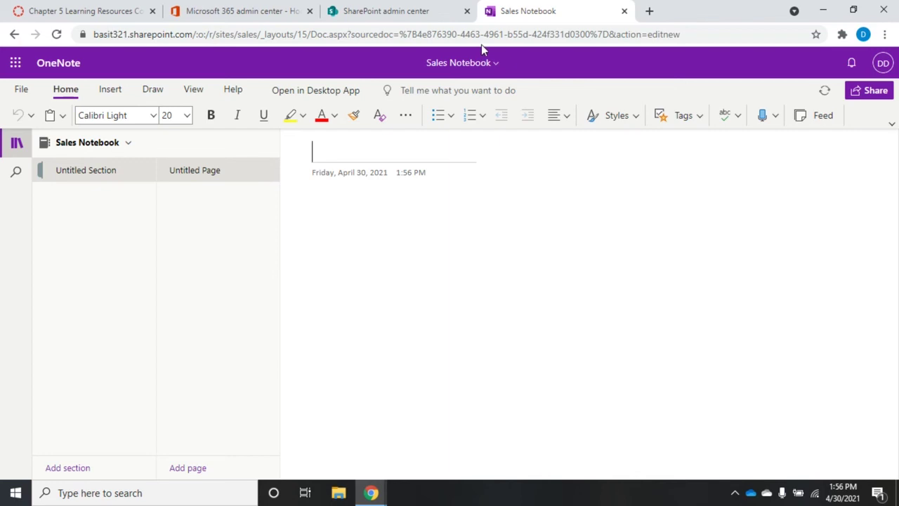
Go back from the Sales Notebook to the site's Documents library
{"action": "left_click", "coordinate": [14, 34]}
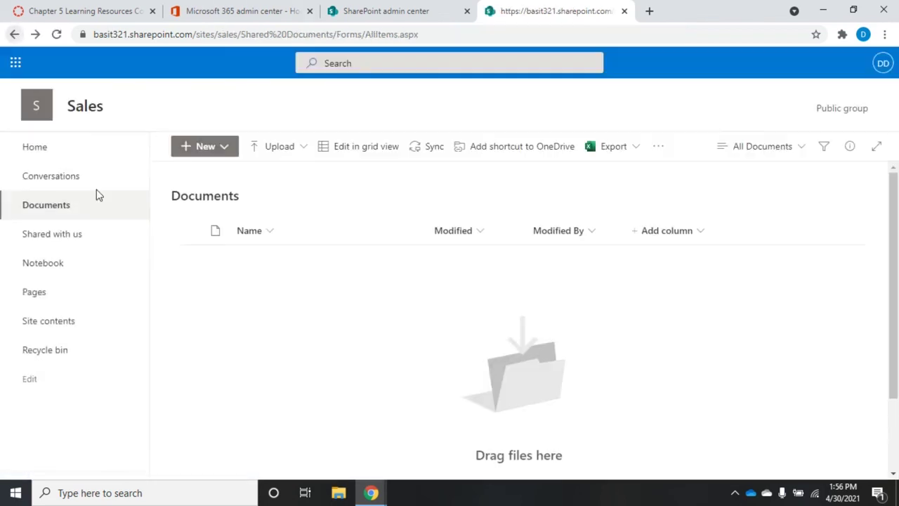
Review the Sales site's Pages and Site contents, then return to its Home page
{"action": "left_click", "coordinate": [54, 294]}
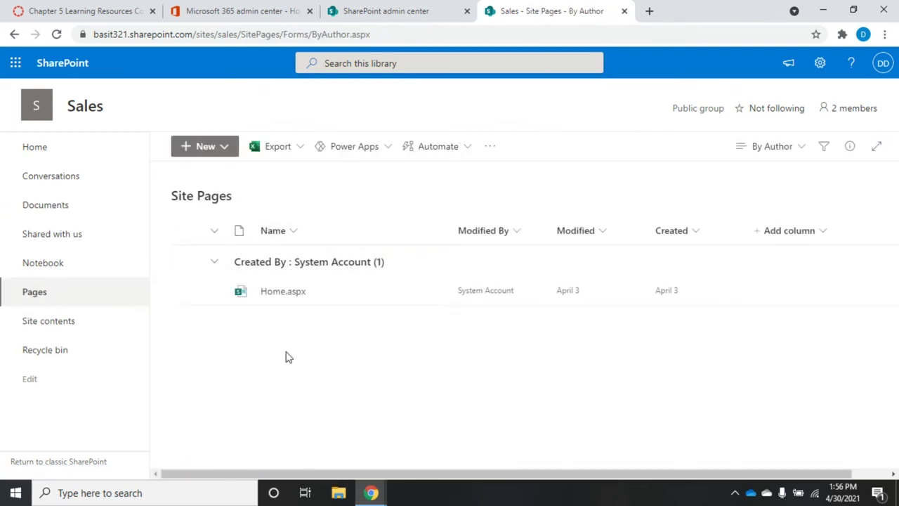
{"action": "left_click", "coordinate": [49, 328]}
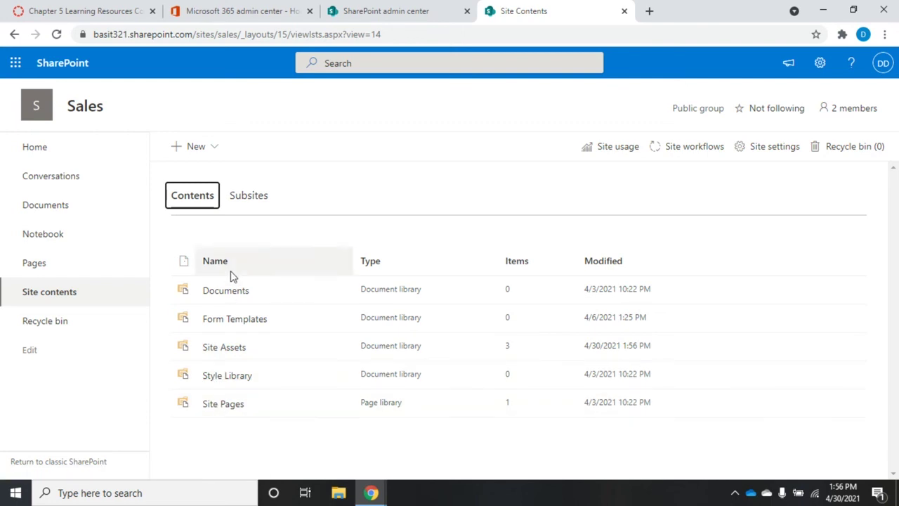
{"action": "left_click", "coordinate": [36, 149]}
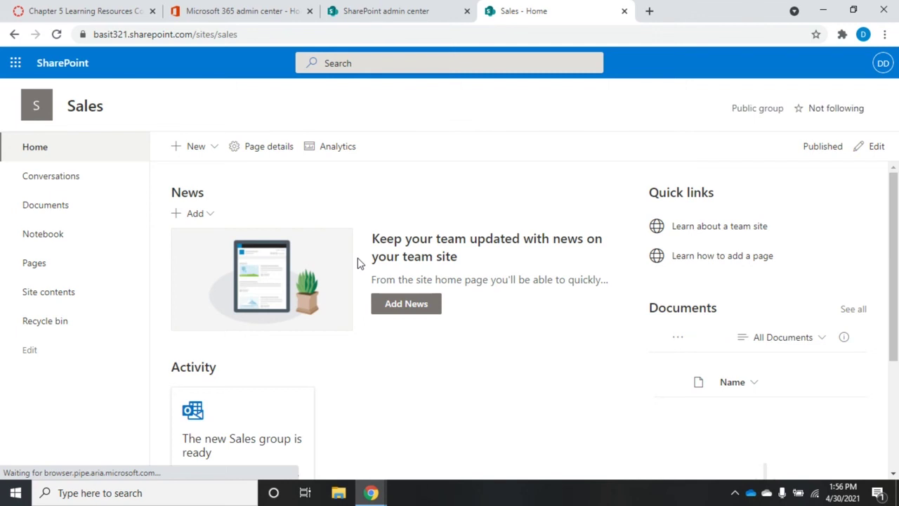
{"action": "left_click", "coordinate": [213, 151]}
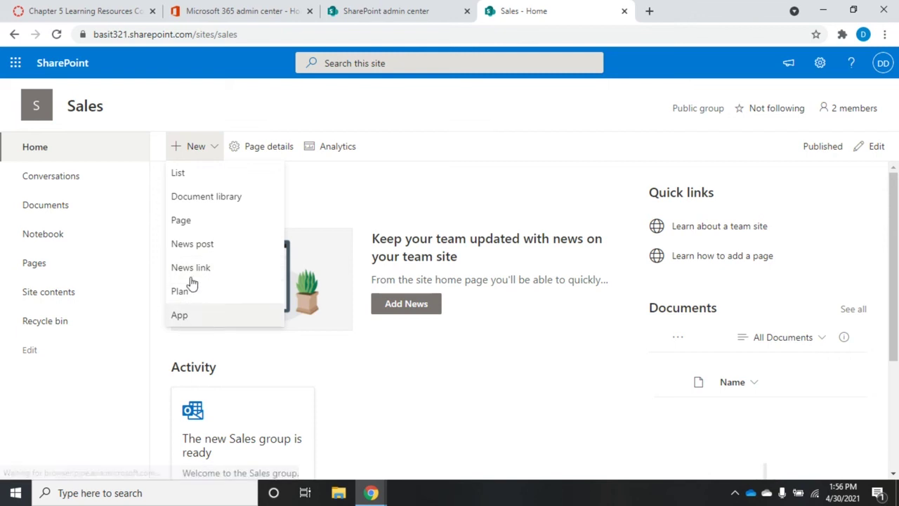
Choose List from the New menu to bring up the Create a list dialog
{"action": "left_click", "coordinate": [203, 176]}
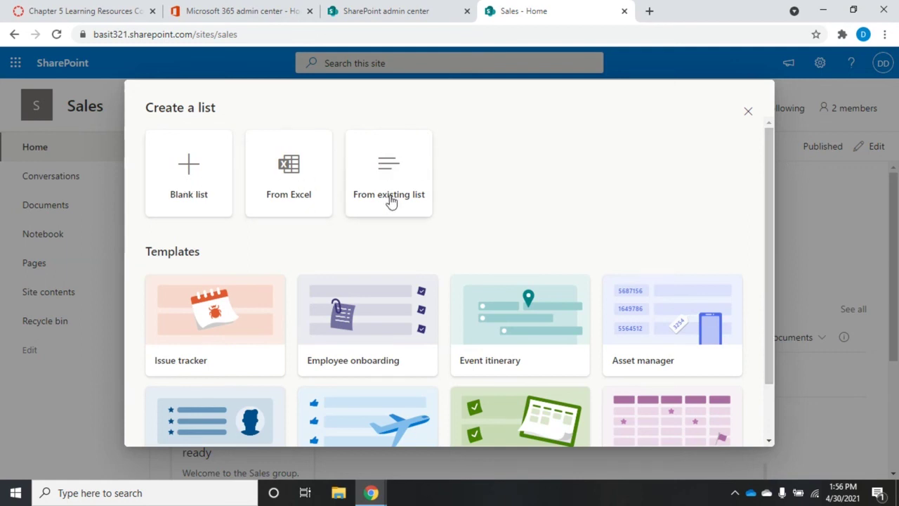
{"action": "scroll", "coordinate": [773, 165], "scroll_direction": "down", "scroll_amount": 1}
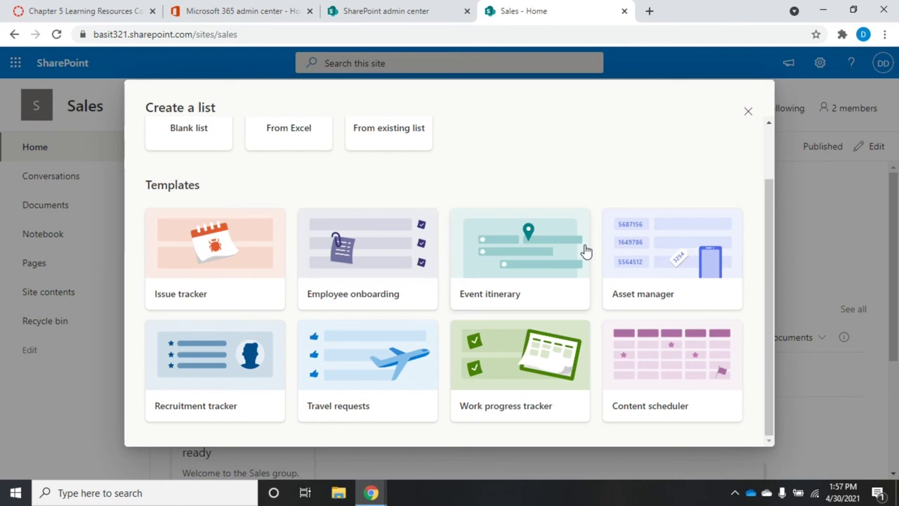
Dismiss the Create a list dialog to return to the Sales home page
{"action": "left_click", "coordinate": [748, 111]}
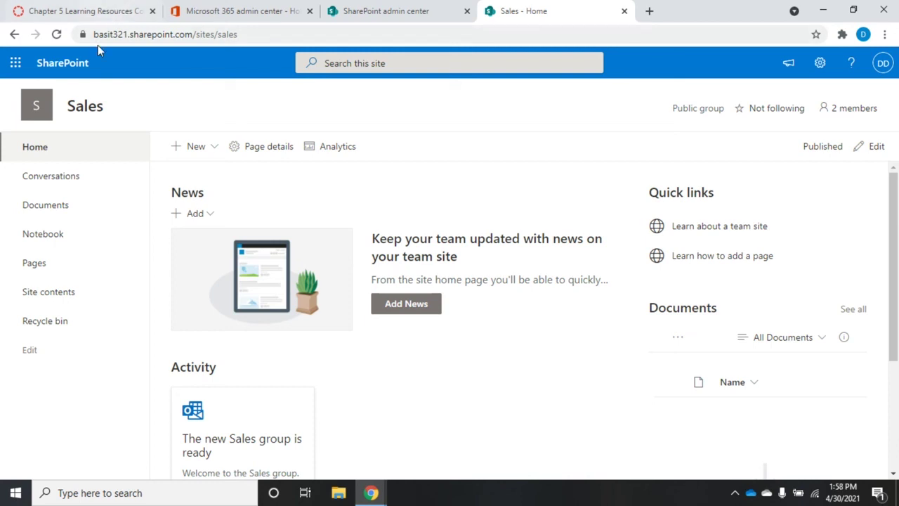
In the admin center, close the Sales details pane and open the Create a site wizard
{"action": "left_click", "coordinate": [418, 12]}
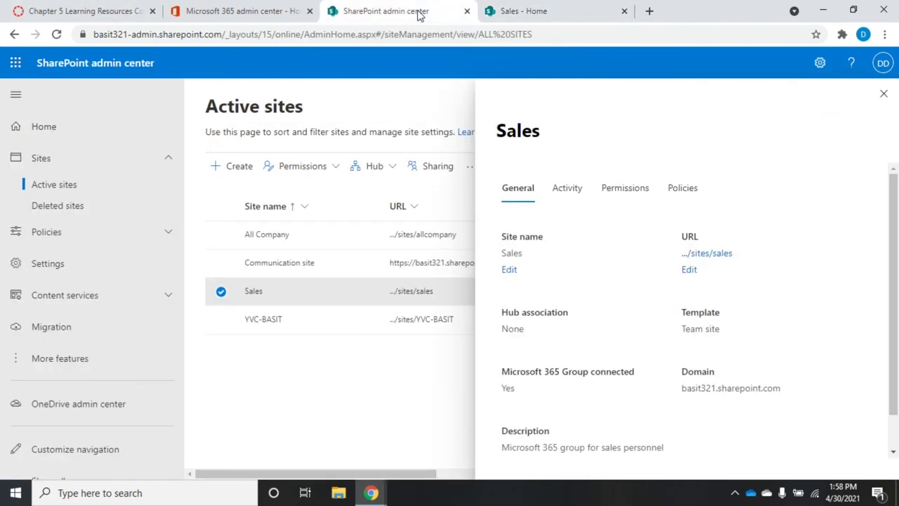
{"action": "left_click", "coordinate": [886, 95]}
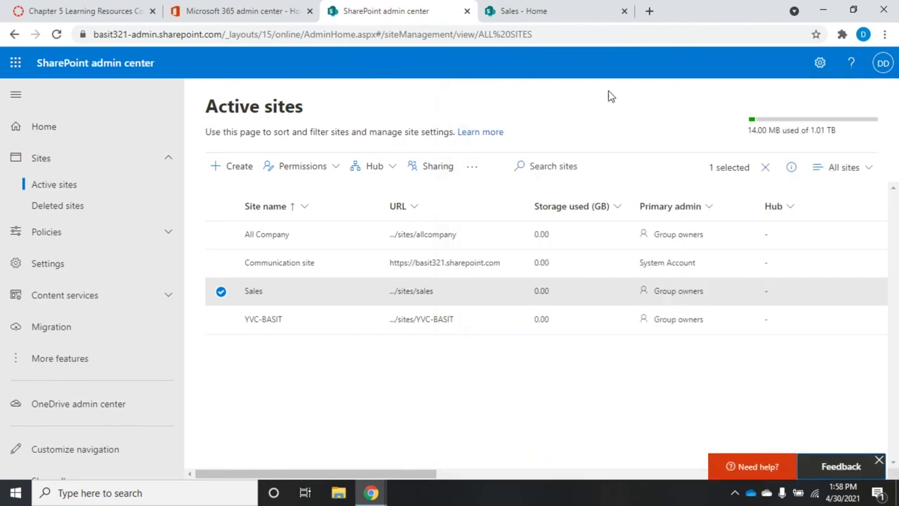
{"action": "left_click", "coordinate": [239, 167]}
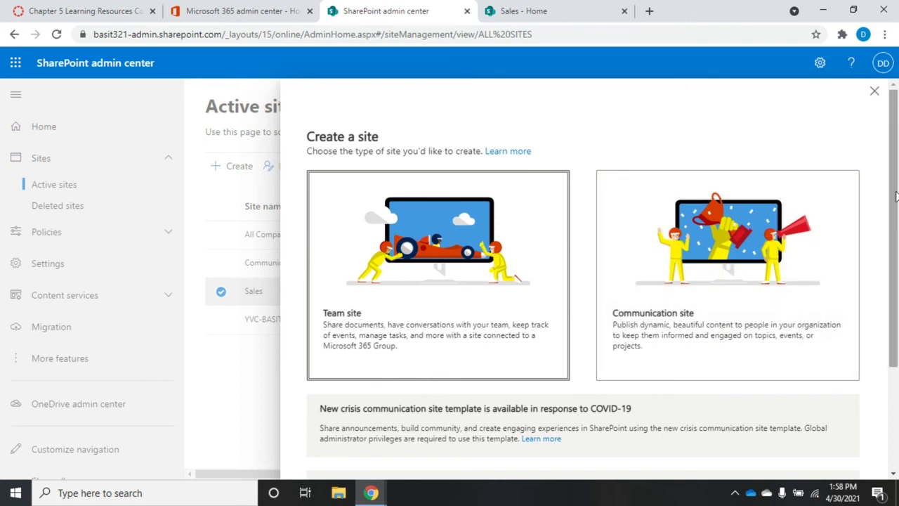
{"action": "left_click_drag", "start_coordinate": [896, 193], "coordinate": [892, 337]}
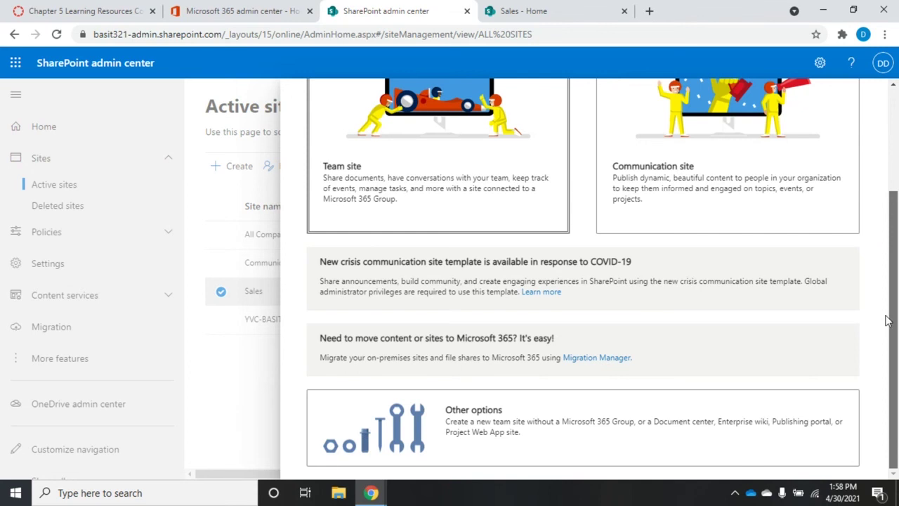
{"action": "left_click_drag", "start_coordinate": [853, 263], "coordinate": [850, 208]}
Pick Team site, glance at its Advanced settings, then cancel without creating the site
{"action": "left_click", "coordinate": [438, 192]}
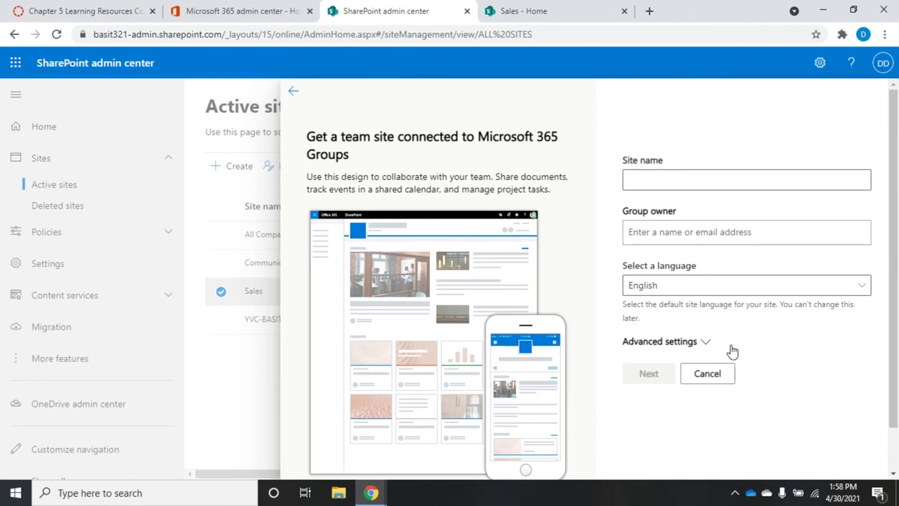
{"action": "left_click", "coordinate": [703, 345]}
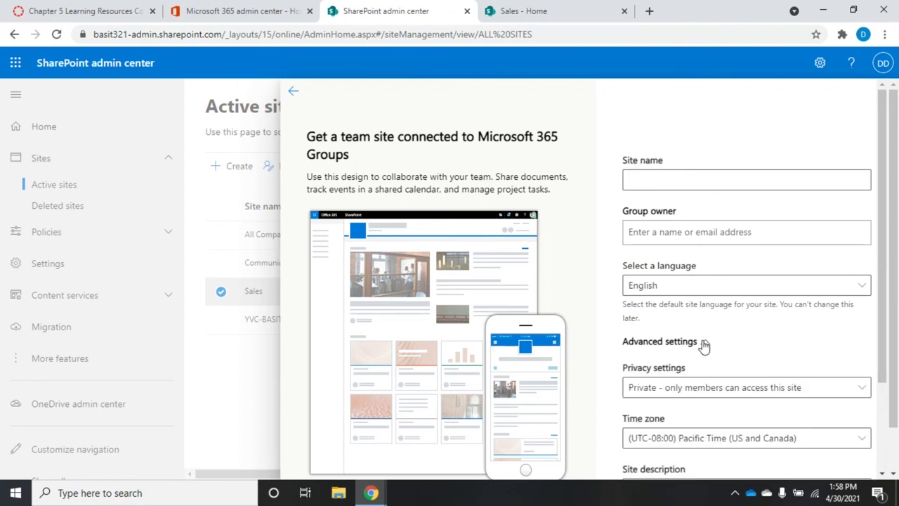
{"action": "left_click", "coordinate": [703, 344]}
{"action": "scroll", "coordinate": [703, 344], "scroll_direction": "down", "scroll_amount": 1}
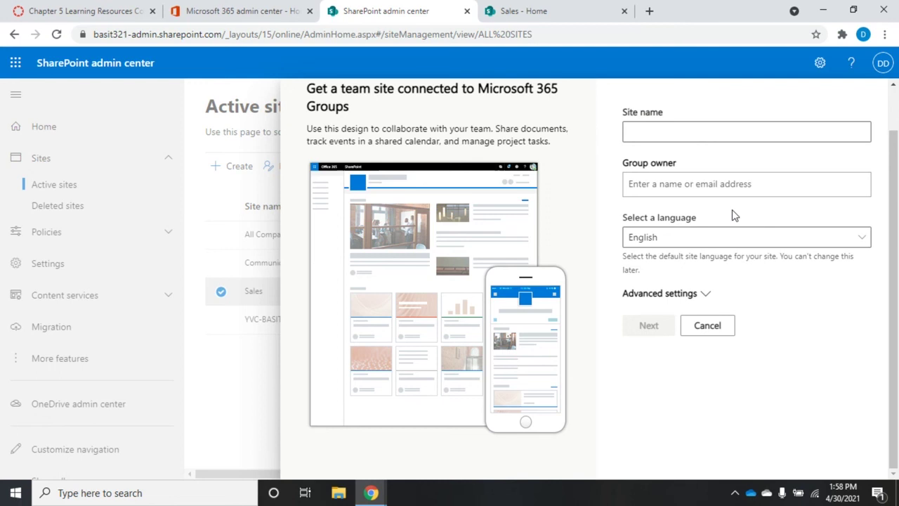
{"action": "left_click", "coordinate": [705, 327]}
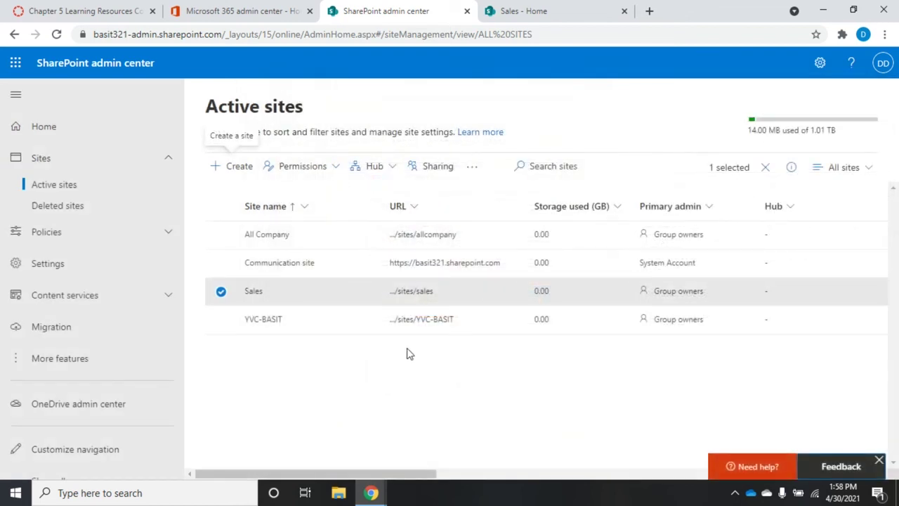